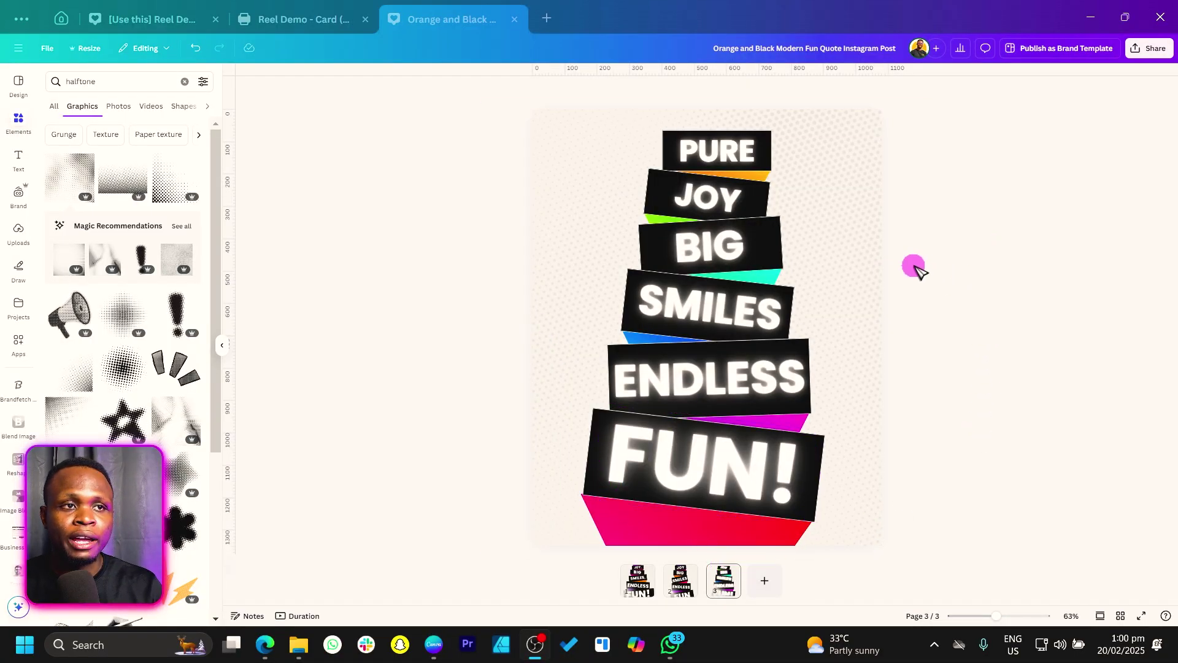
# Step: Bring up the X (Twitter) publishing panel from the quote design's Share options
pyautogui.click(1159, 48)
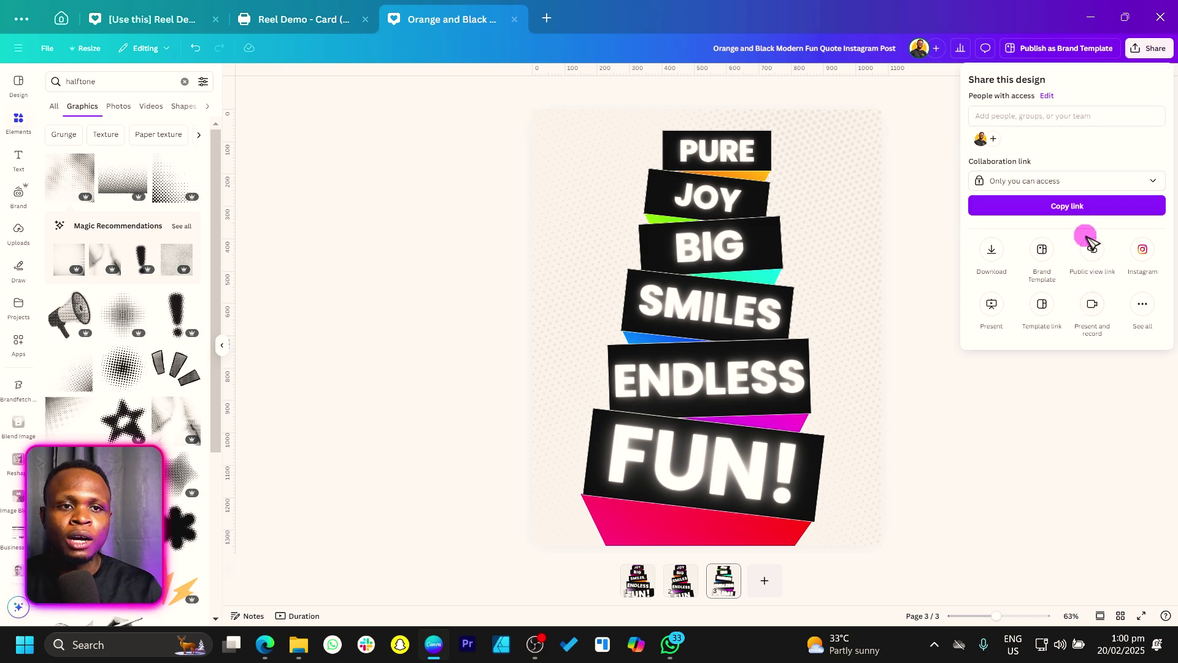
pyautogui.click(1143, 305)
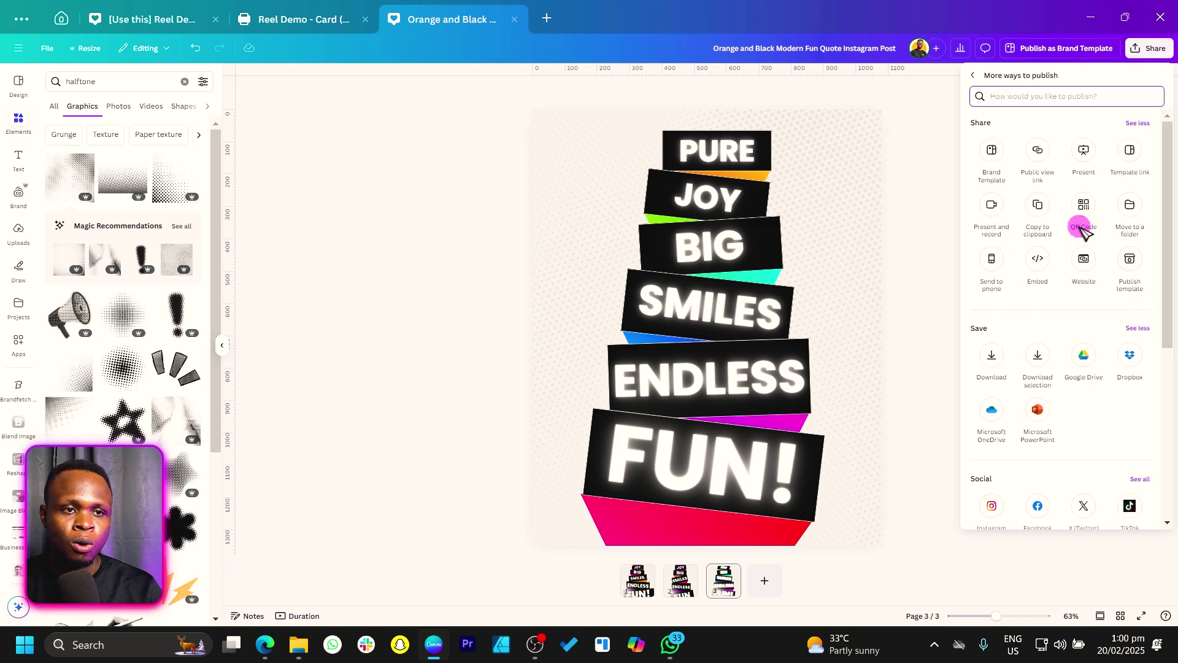
pyautogui.scroll(-3, 1086, 230)
pyautogui.scroll(-3, 1069, 249)
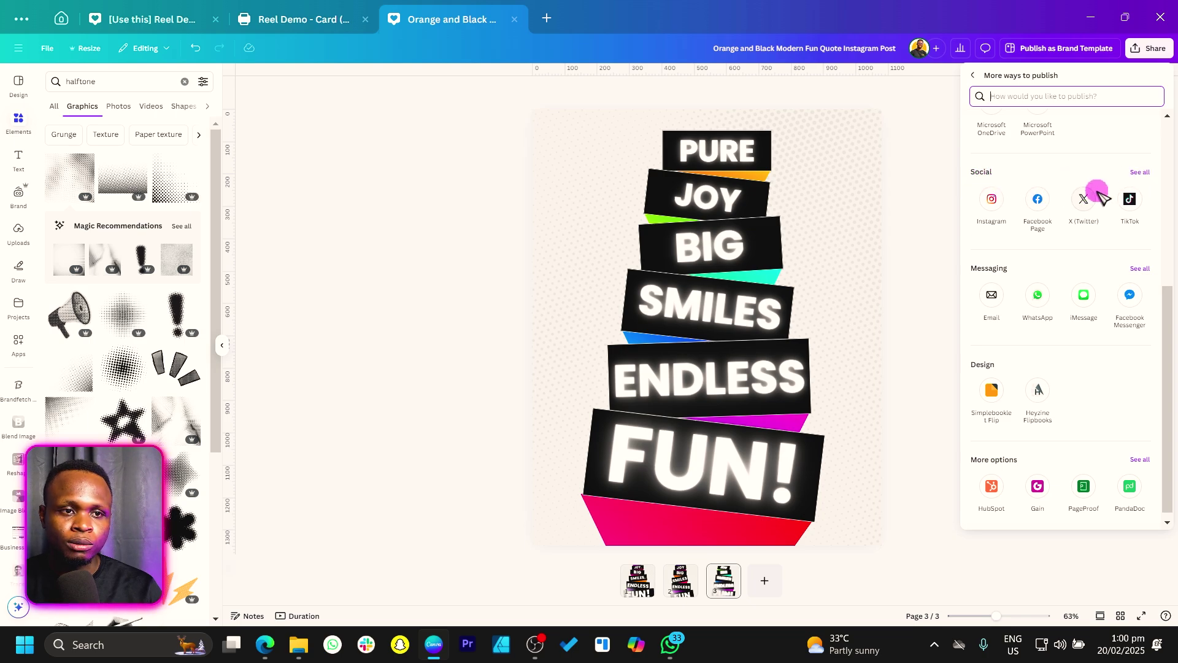
pyautogui.click(1139, 173)
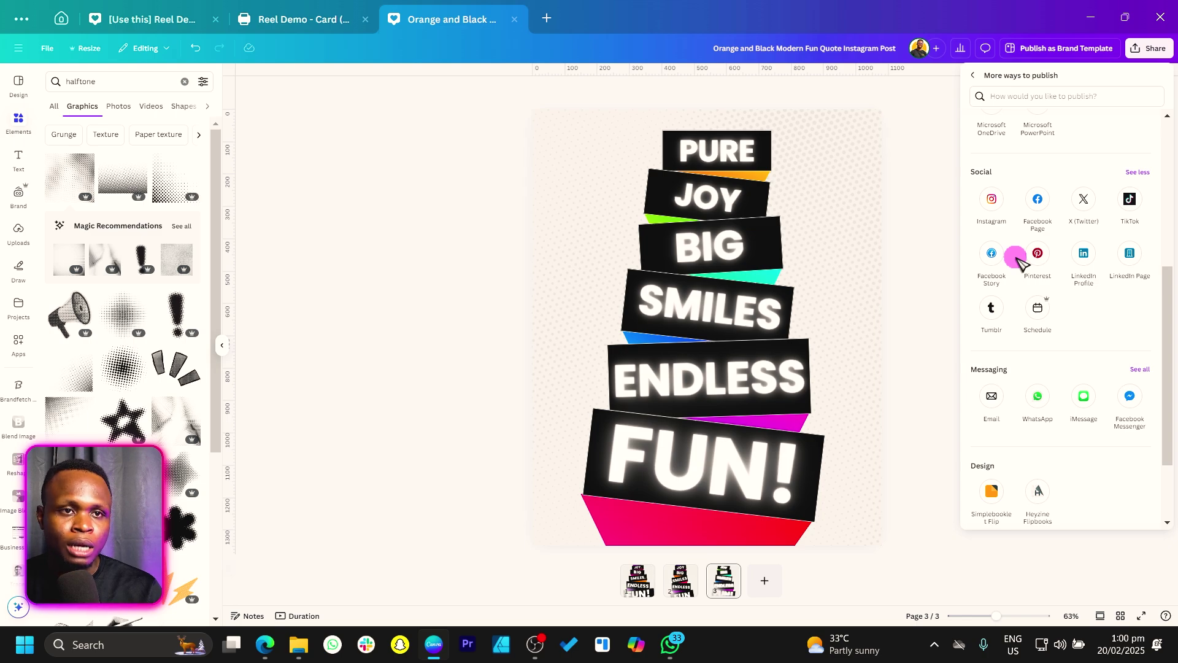
pyautogui.click(1085, 199)
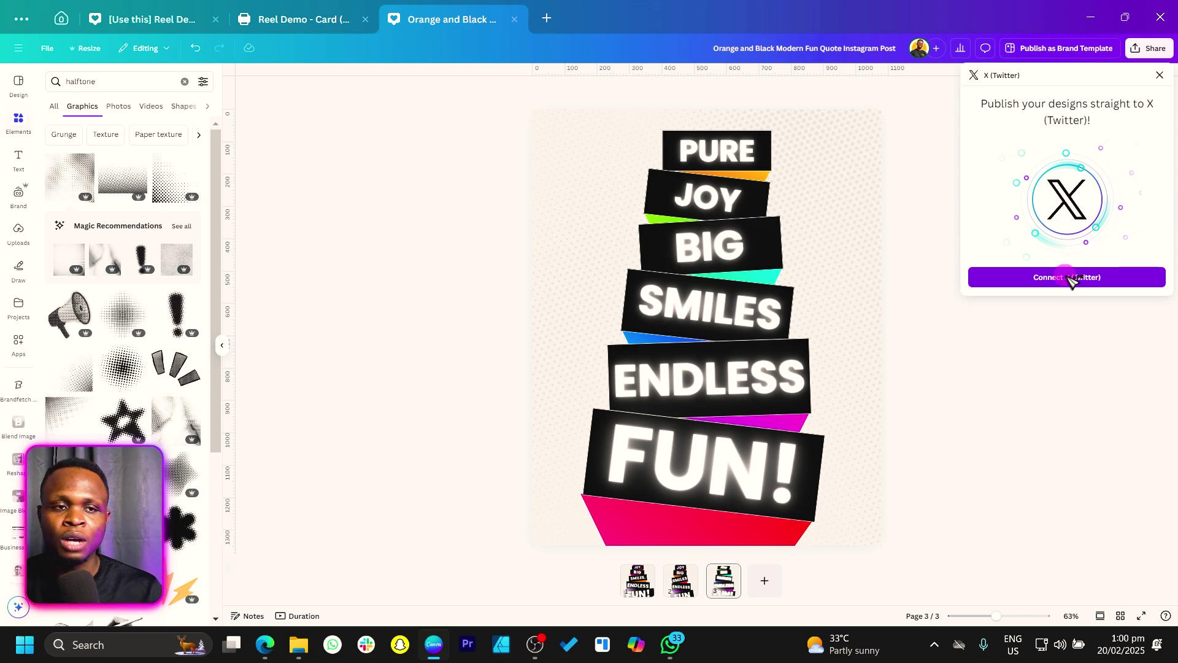
# Step: Connect the X account, authorize the Canva app, and return to the Canva desktop app
pyautogui.click(1076, 278)
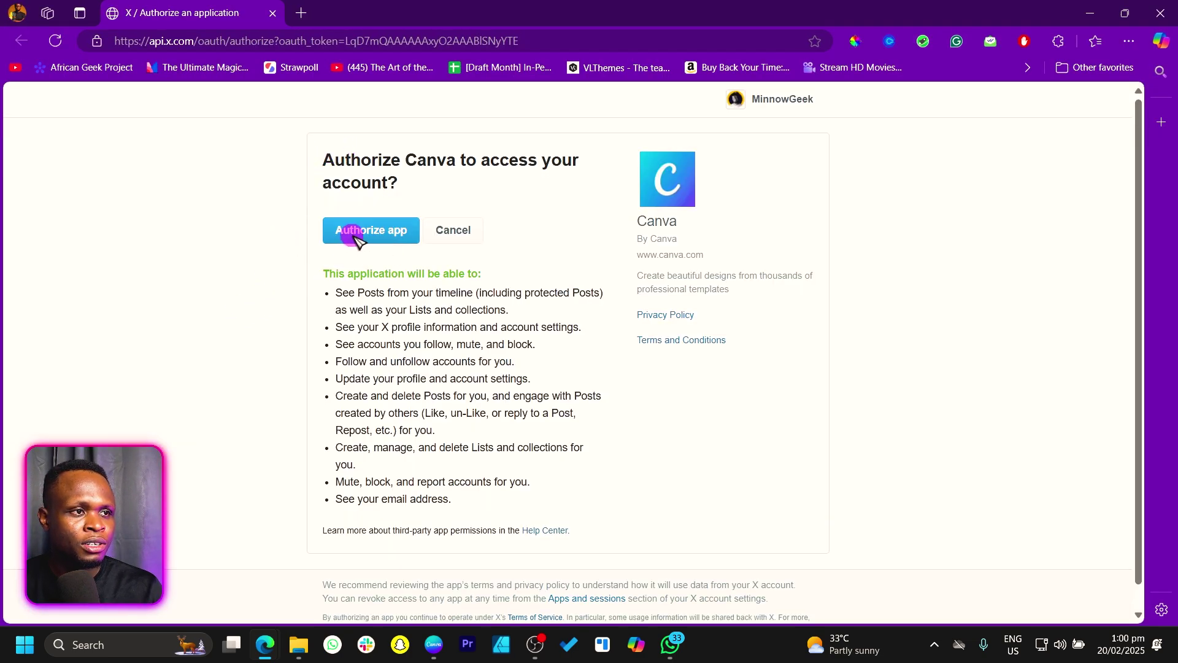
pyautogui.click(359, 235)
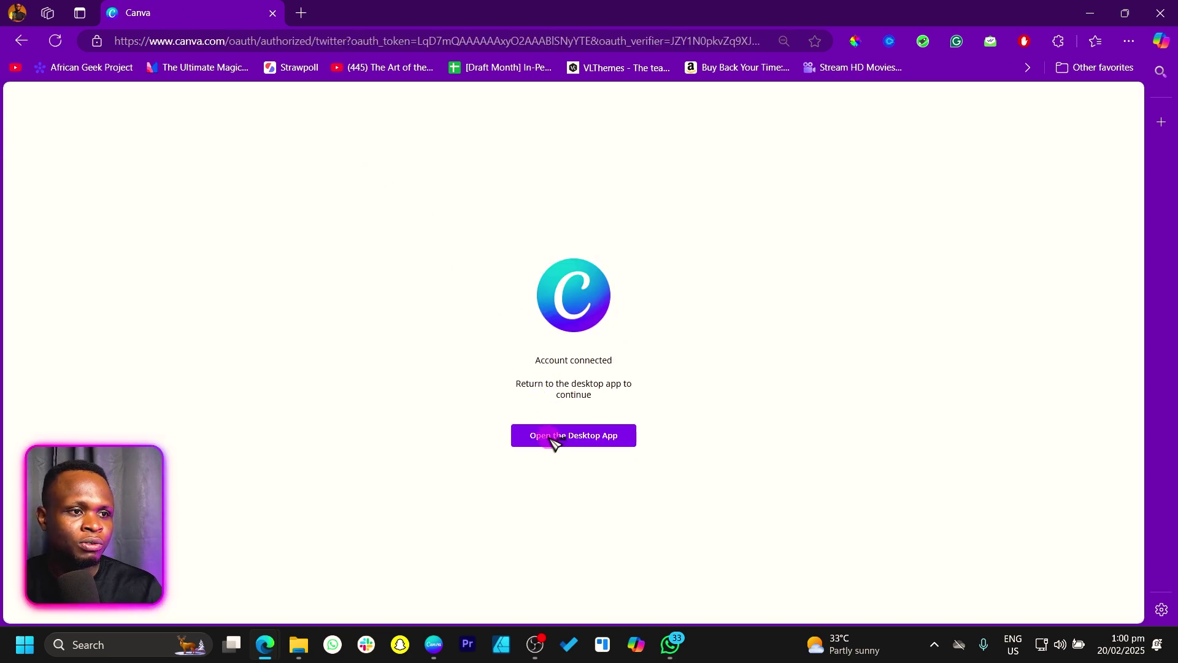
pyautogui.click(555, 441)
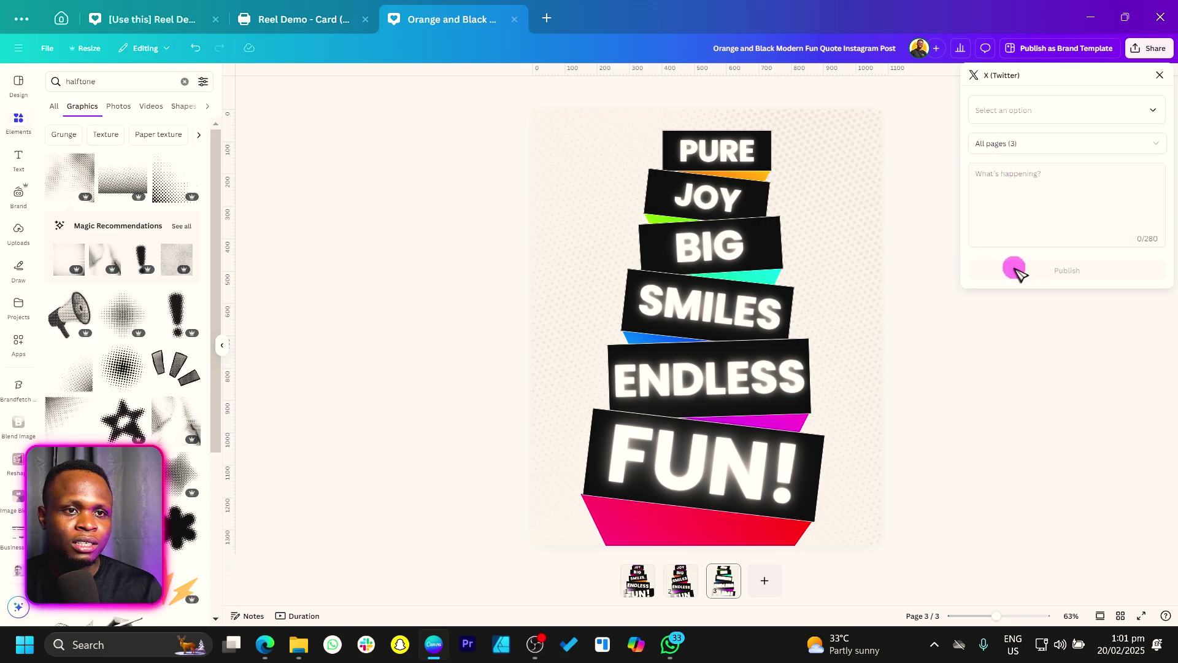
# Step: Post from the connected X account and include only Page 3 of the design
pyautogui.click(1033, 112)
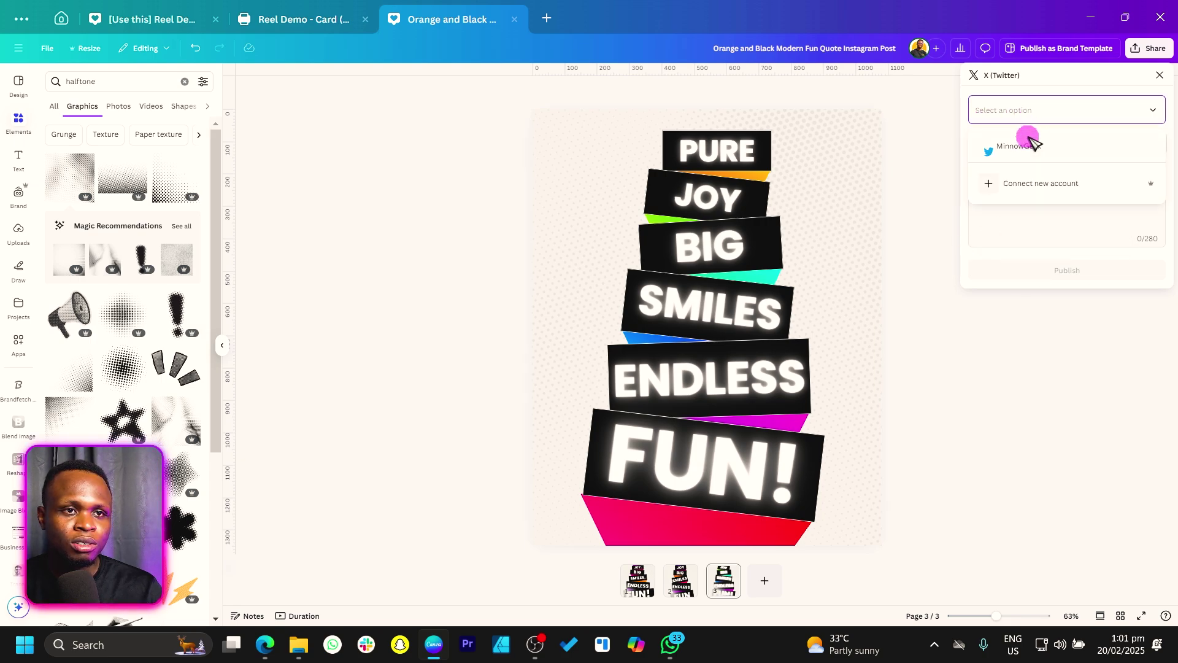
pyautogui.click(1036, 155)
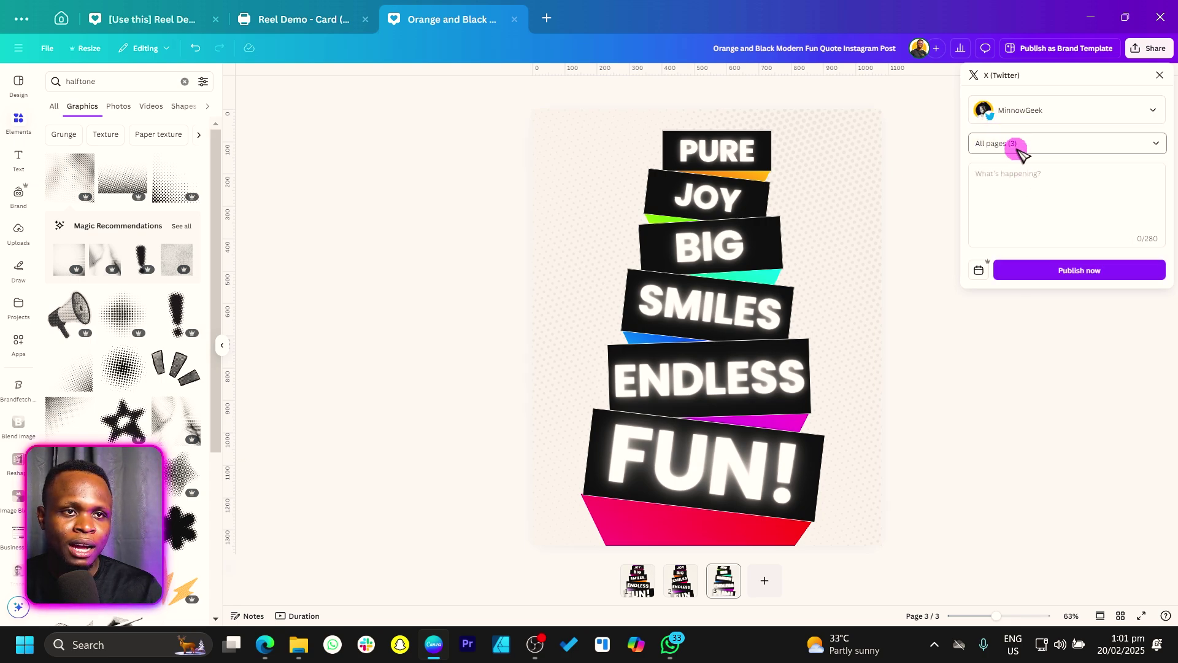
pyautogui.click(1021, 145)
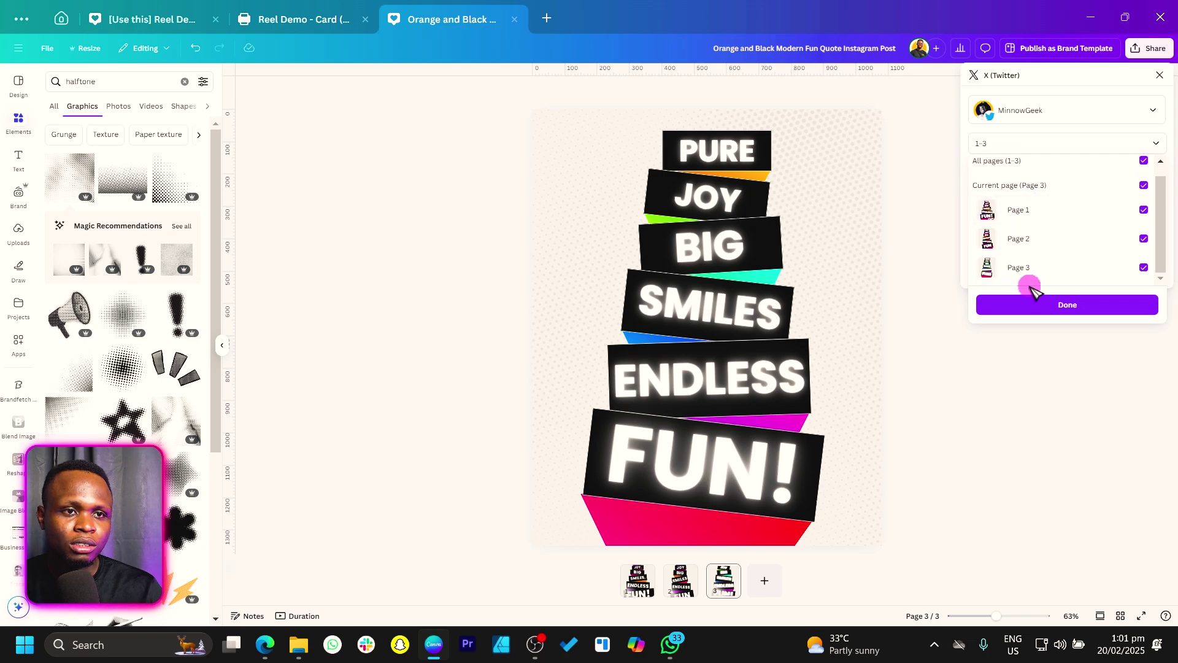
pyautogui.click(1035, 242)
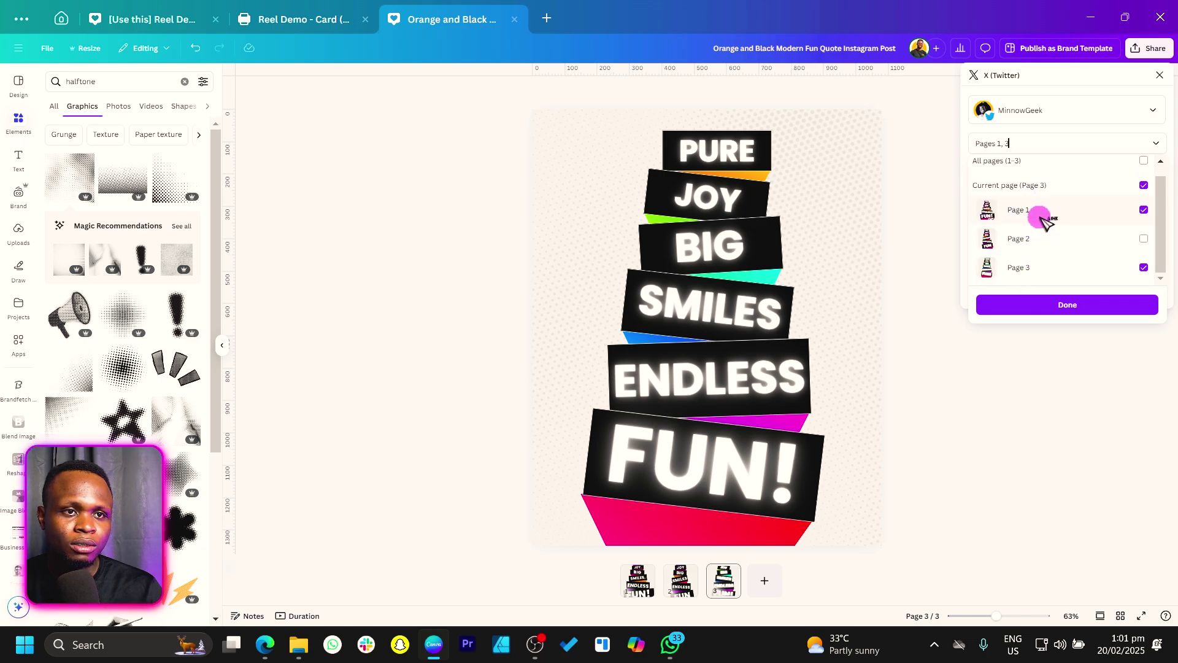
pyautogui.click(1045, 304)
pyautogui.click(1044, 198)
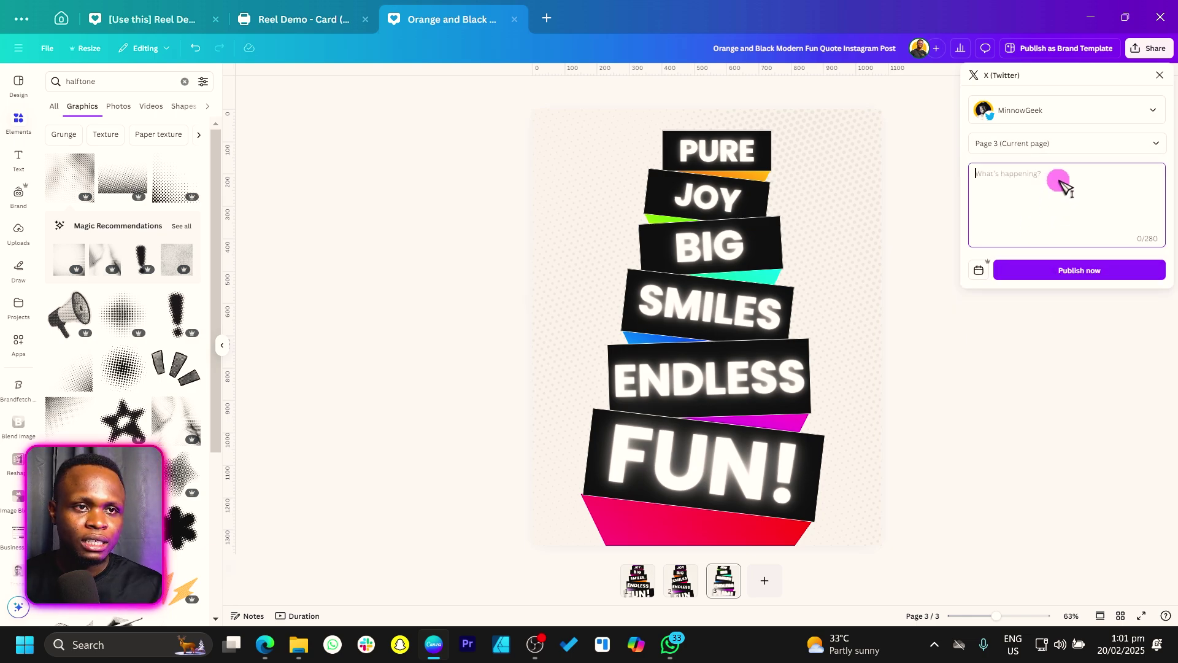
pyautogui.write('THIS IS ')
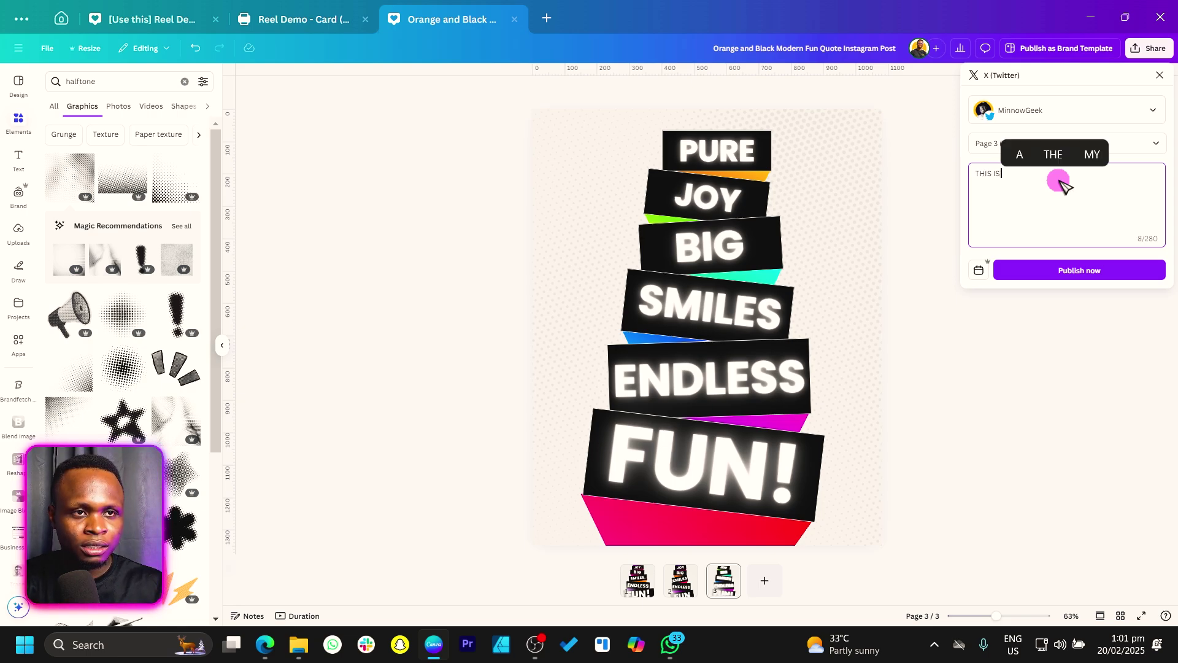
pyautogui.write('A TEST POSTING FROM CA')
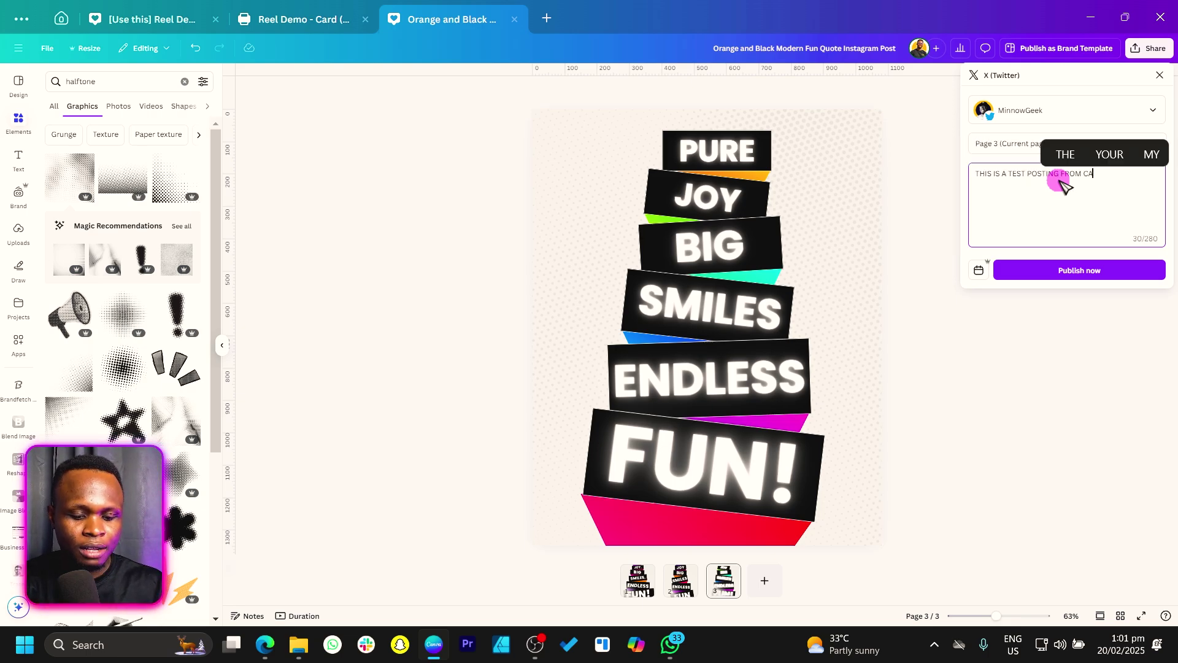
pyautogui.write('NVA')
# Step: Publish with caption 'THIS IS A TEST POSTING FROM CANVA' and view the live post on X
pyautogui.click(1080, 269)
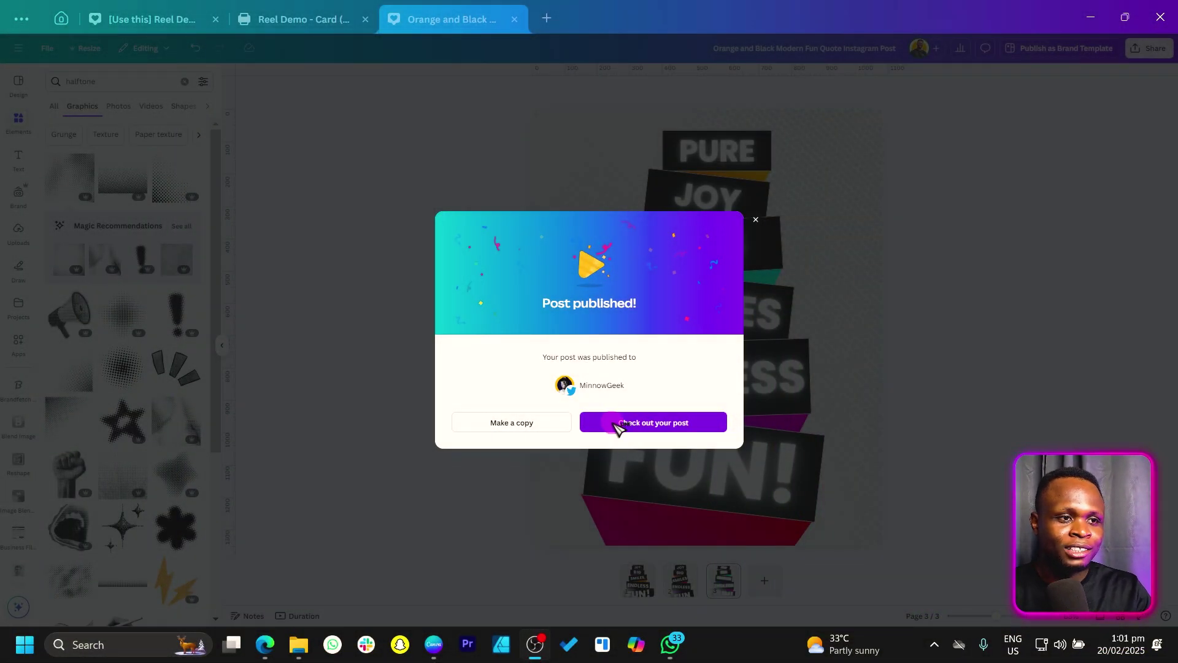
pyautogui.click(618, 425)
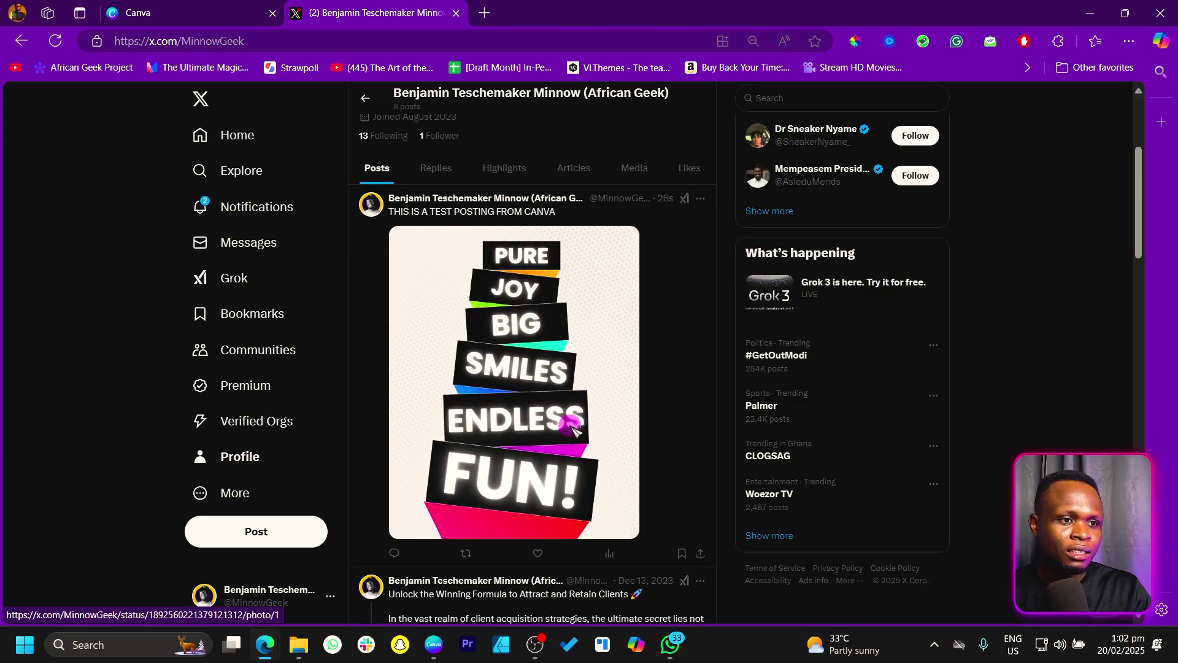
pyautogui.scroll(5, 601, 420)
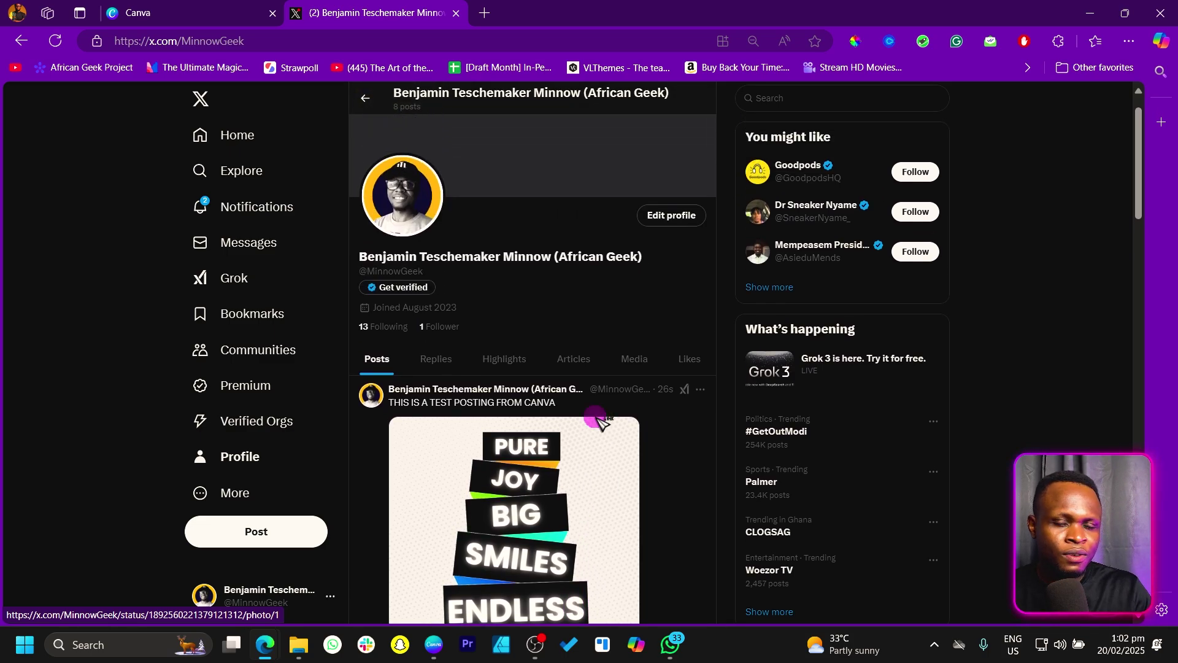